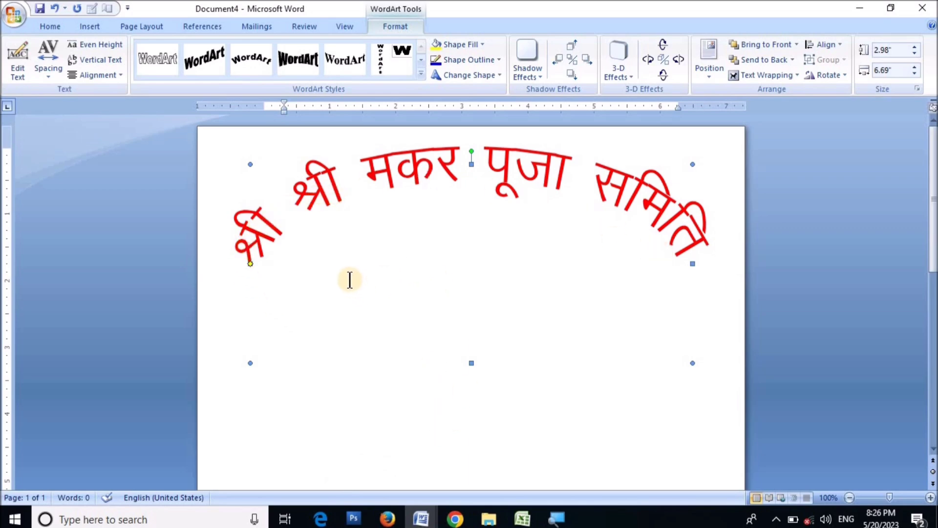
Switch to Photoshop and create a new A4 document at 300 pixels/inch in RGB Color with a white background
{"action": "left_click", "coordinate": [861, 8]}
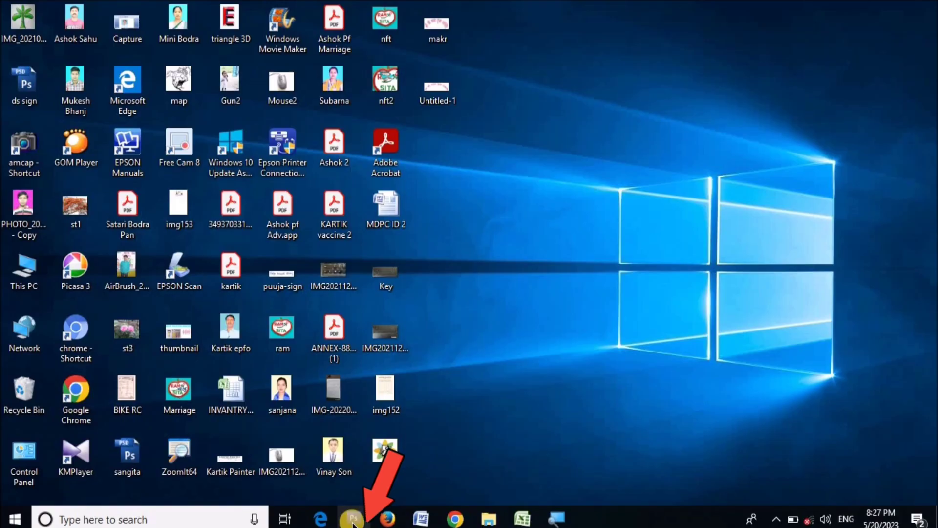
{"action": "left_click", "coordinate": [353, 520]}
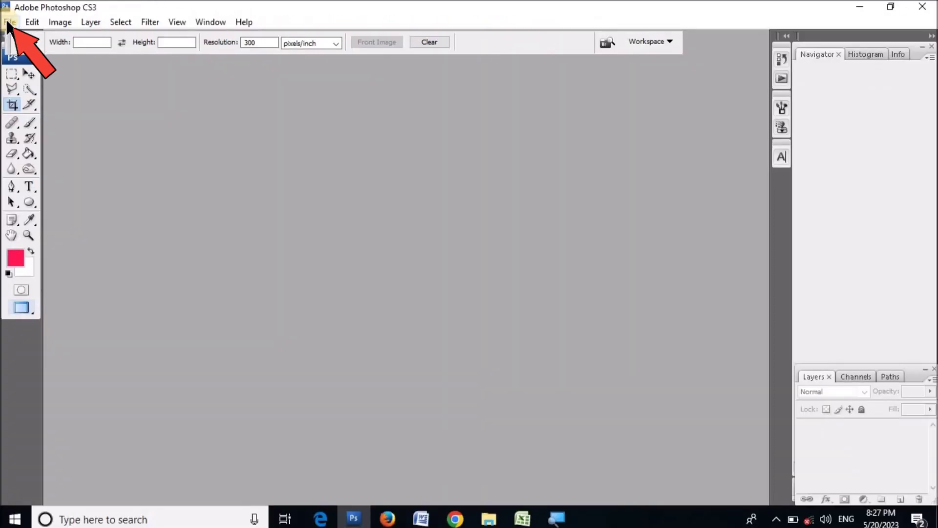
{"action": "left_click", "coordinate": [8, 22]}
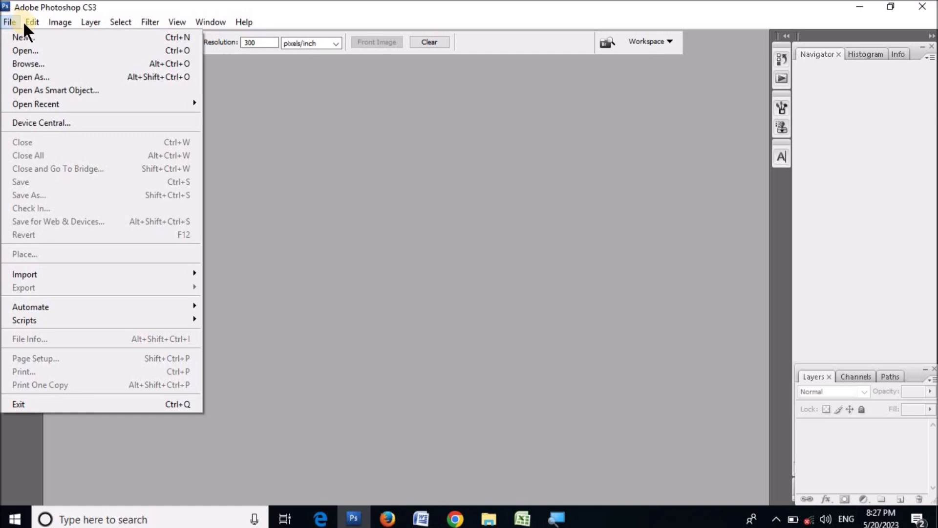
{"action": "mouse_move", "coordinate": [55, 36]}
{"action": "mouse_move", "coordinate": [9, 24]}
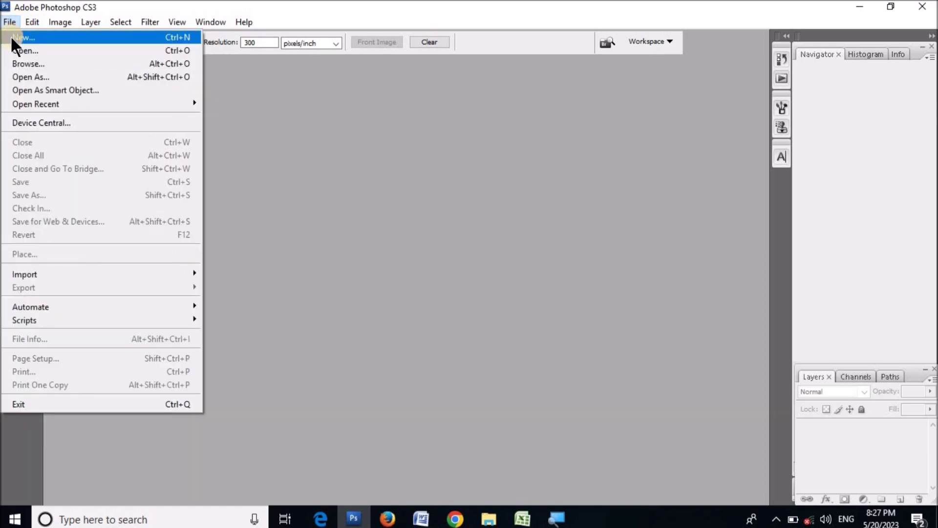
{"action": "left_click", "coordinate": [10, 35]}
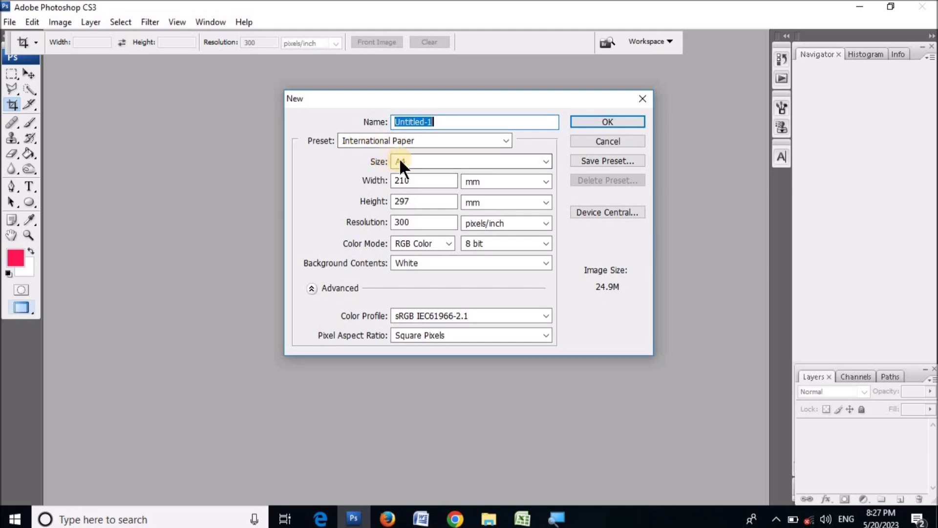
{"action": "key", "text": "alt"}
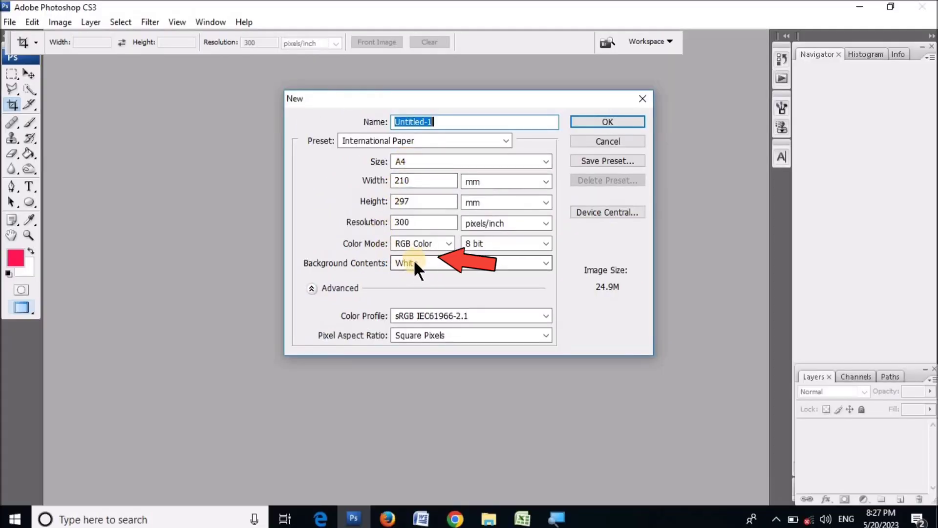
{"action": "left_click", "coordinate": [618, 121]}
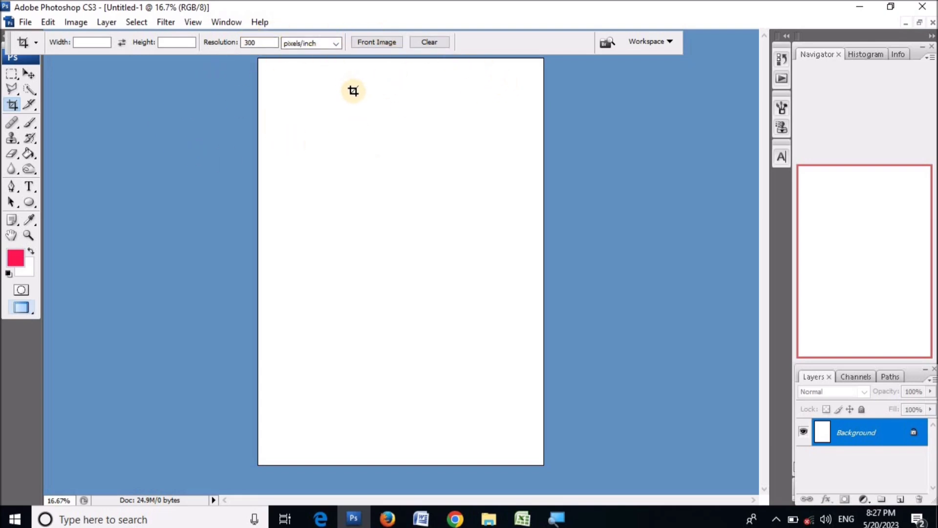
Add the text line "श्री श्री मकर पूजा समिति" near the page's upper edge in DevLys 010, 60 pt, colour ff1652
{"action": "left_click", "coordinate": [29, 186]}
{"action": "left_click", "coordinate": [29, 186]}
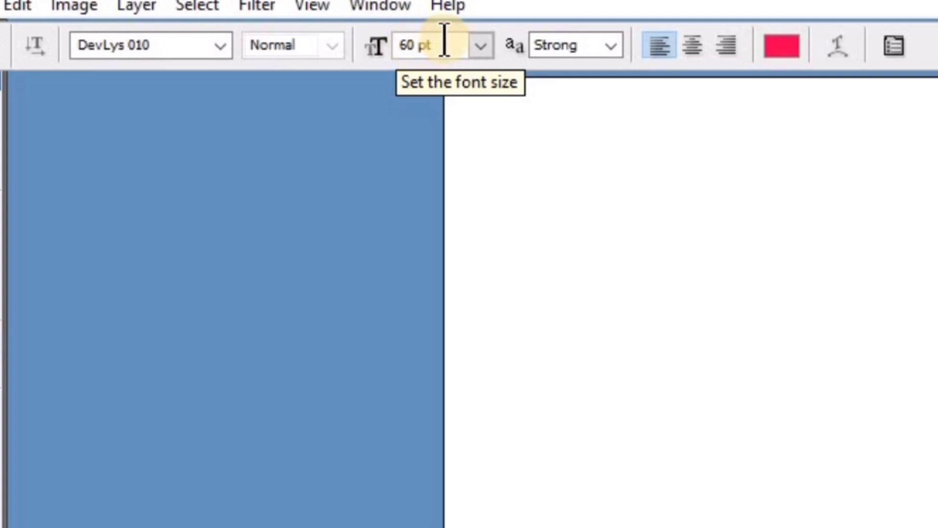
{"action": "left_click", "coordinate": [476, 47]}
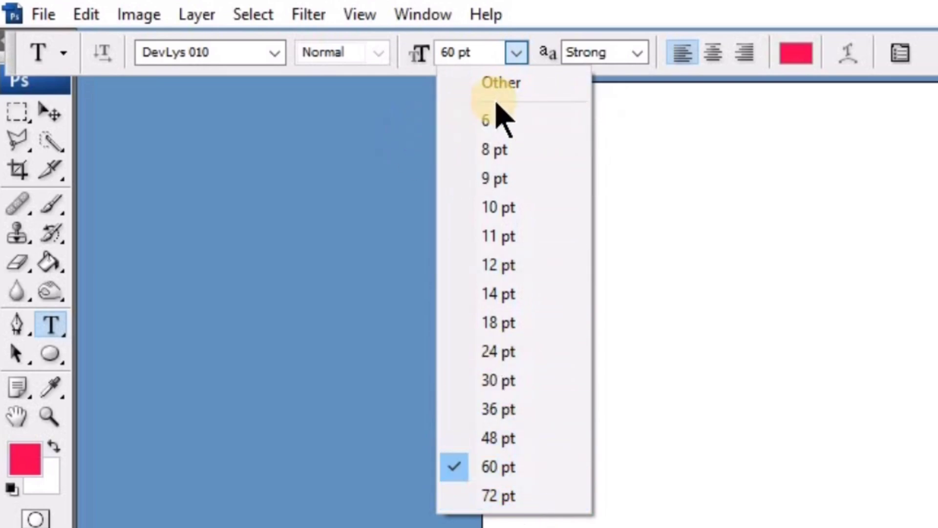
{"action": "left_click", "coordinate": [339, 136]}
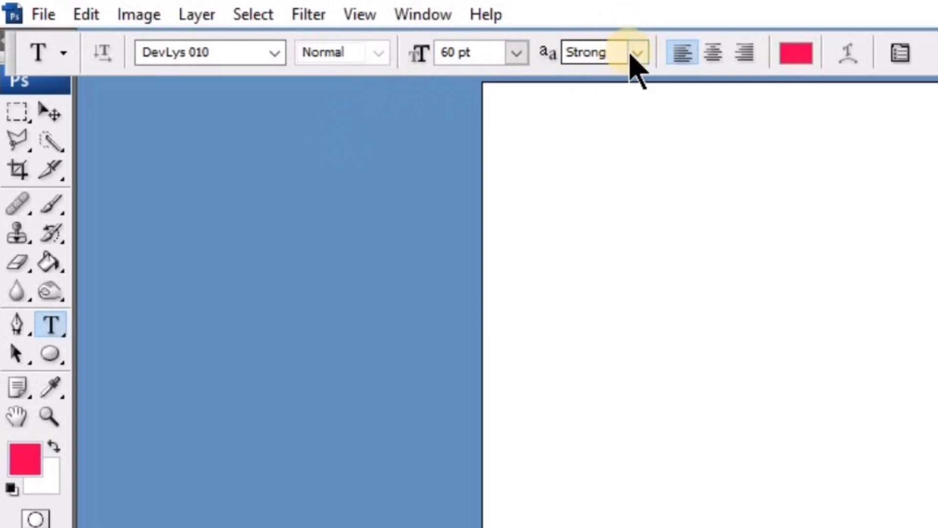
{"action": "left_click", "coordinate": [797, 58]}
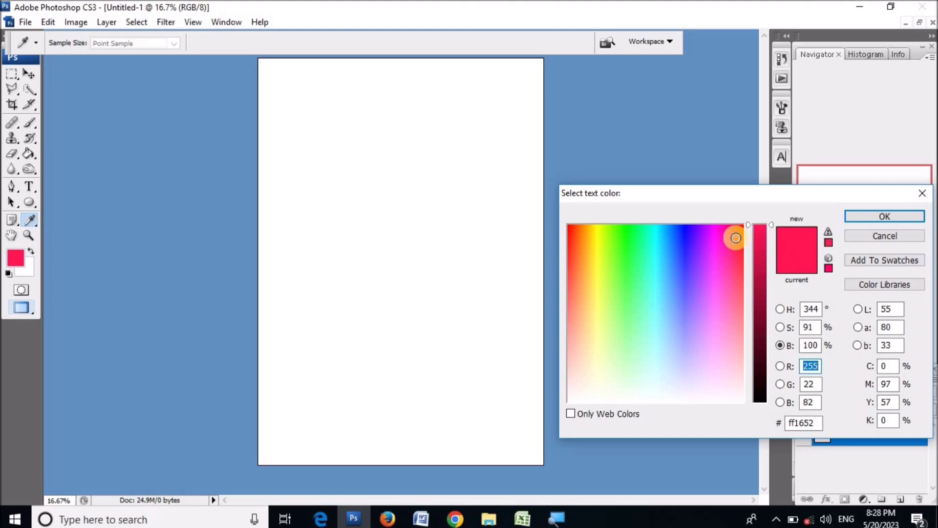
{"action": "left_click", "coordinate": [890, 216]}
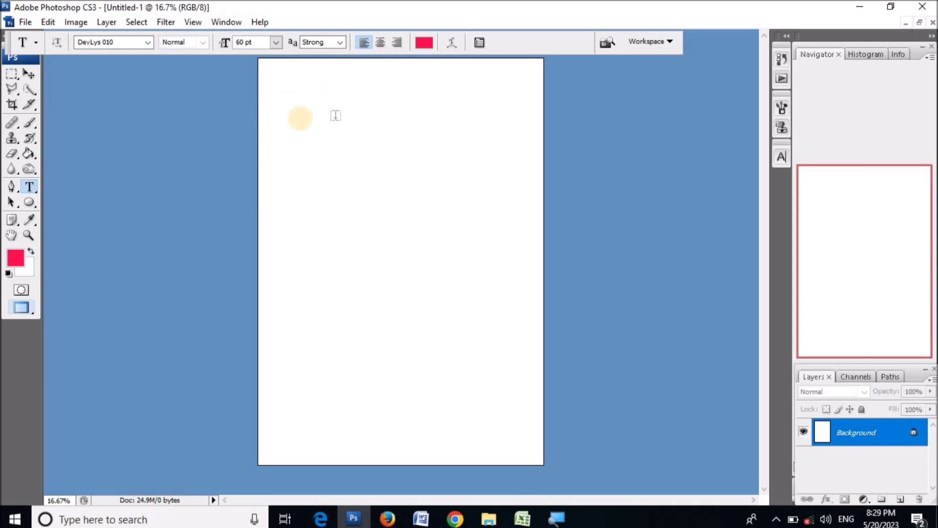
{"action": "left_click", "coordinate": [288, 144]}
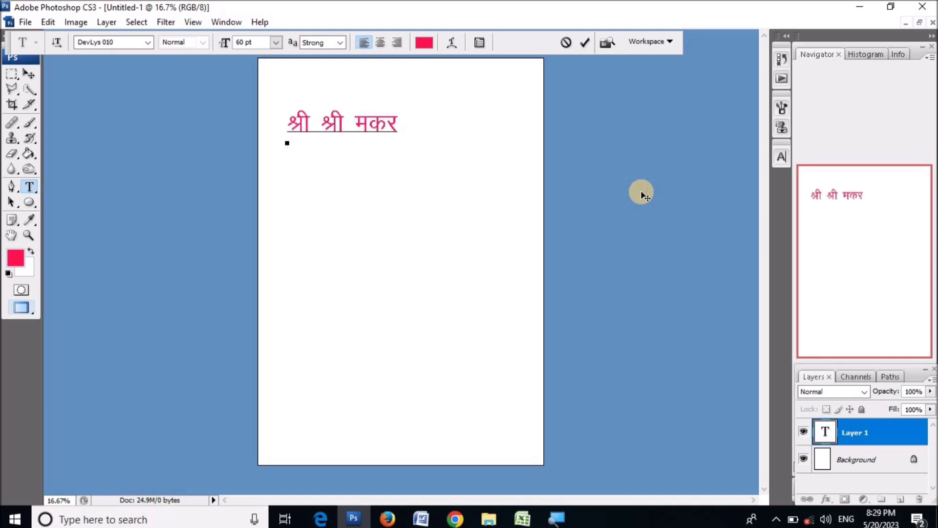
{"action": "type", "text": "r"}
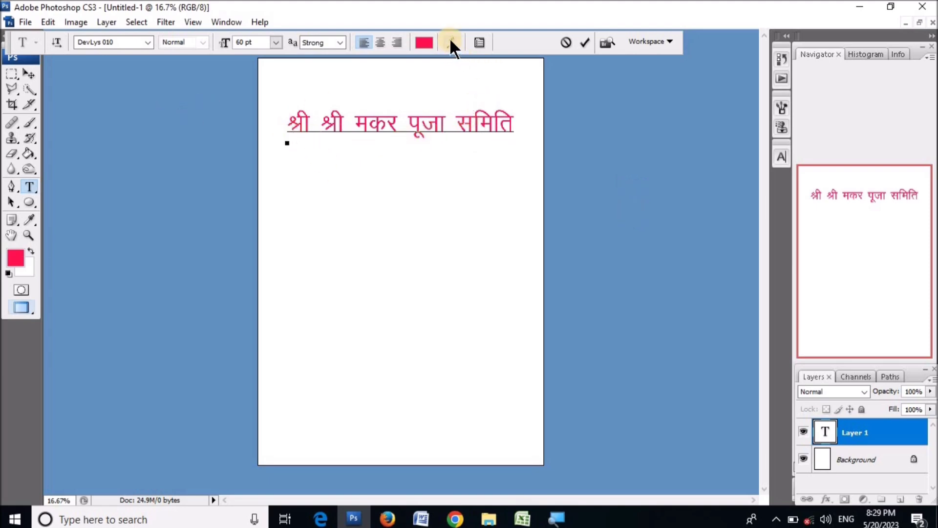
{"action": "key", "text": "ctrl"}
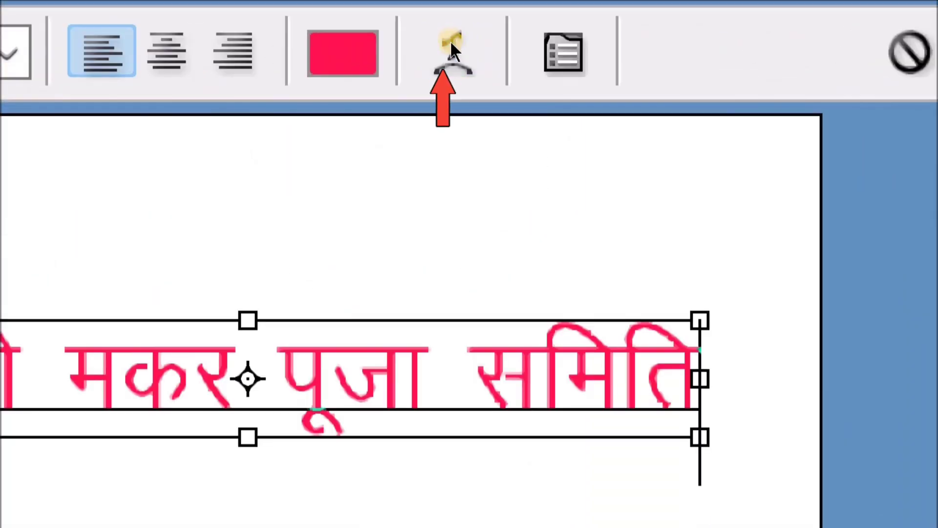
Warp the text into a horizontal Arc with a +68% bend and move it down so it fits inside the page
{"action": "left_click", "coordinate": [450, 41]}
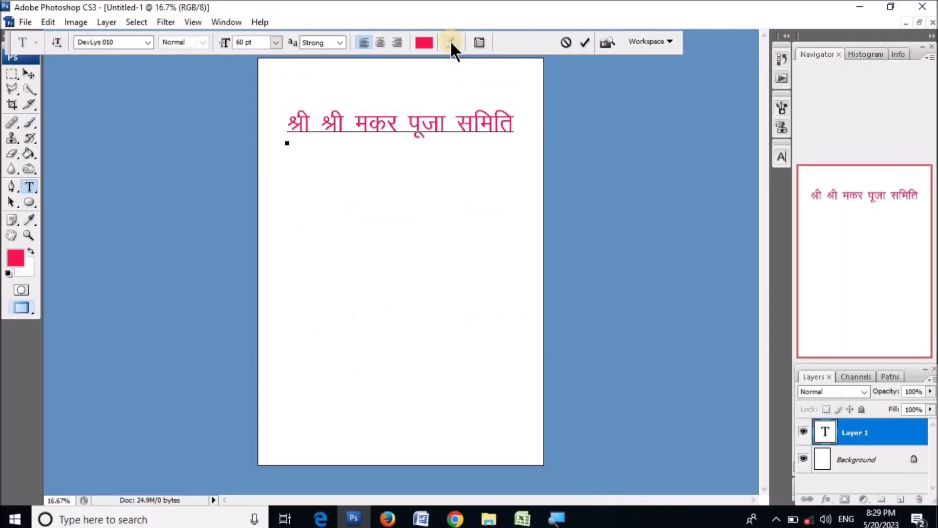
{"action": "left_click", "coordinate": [450, 41]}
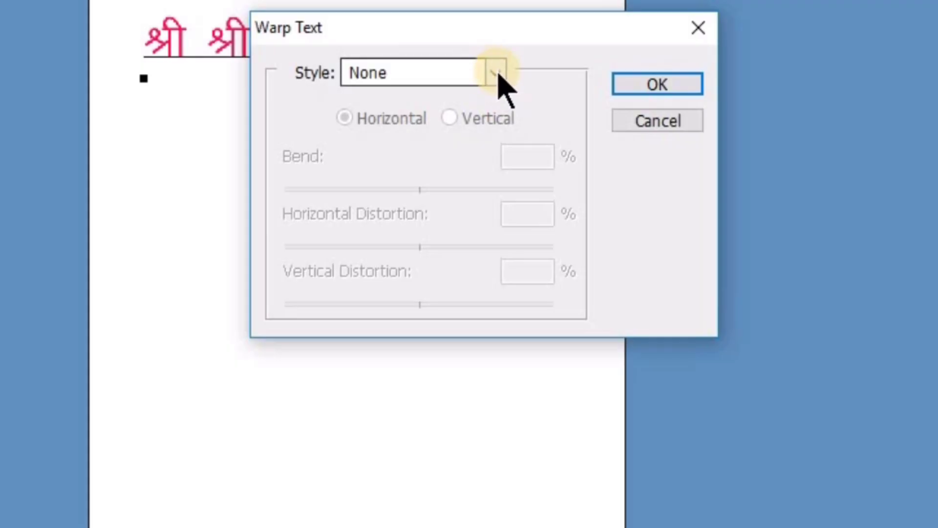
{"action": "left_click", "coordinate": [496, 72]}
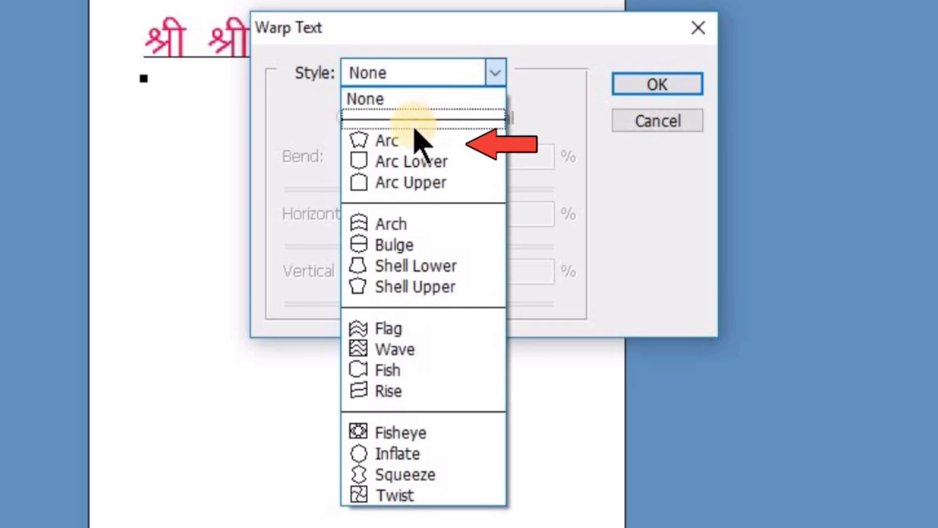
{"action": "left_click", "coordinate": [394, 143]}
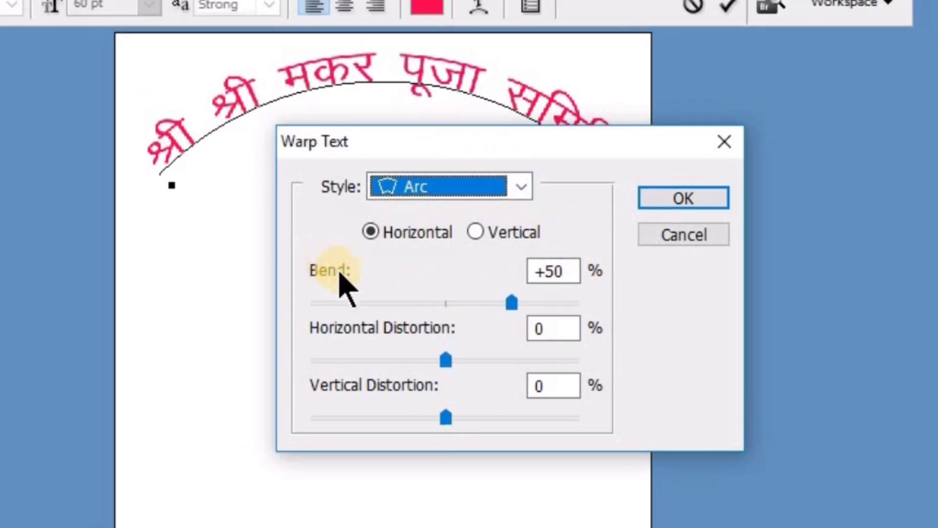
{"action": "left_click_drag", "start_coordinate": [487, 281], "coordinate": [537, 308]}
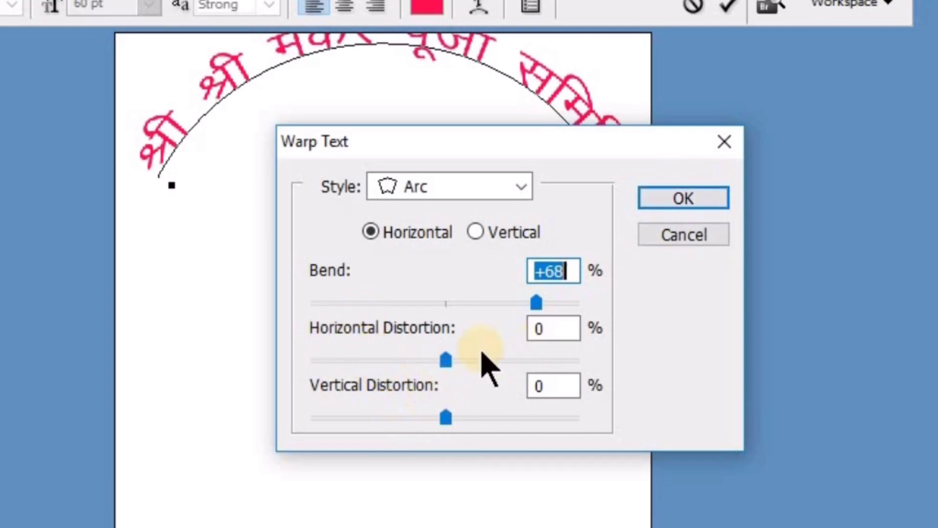
{"action": "left_click", "coordinate": [699, 201]}
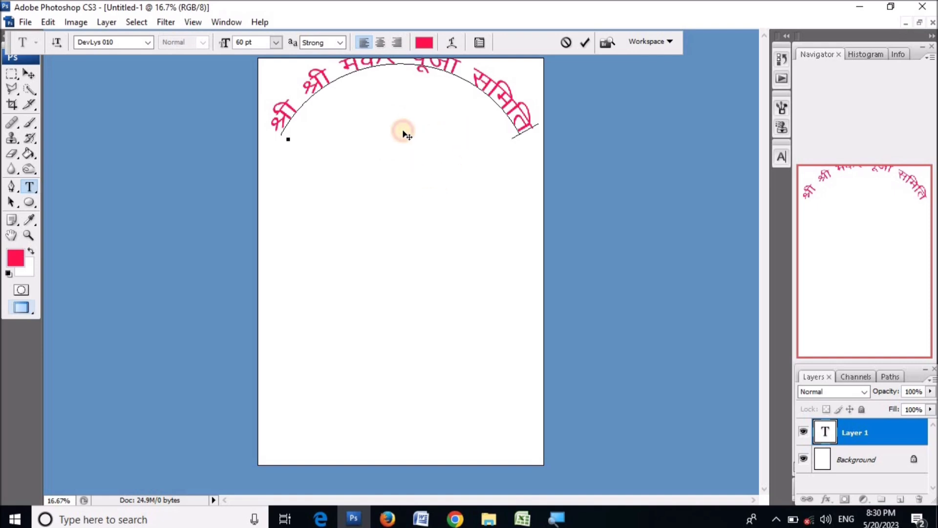
{"action": "mouse_move", "coordinate": [403, 133]}
{"action": "left_mouse_down"}
{"action": "mouse_move", "coordinate": [406, 207]}
{"action": "mouse_move", "coordinate": [377, 195]}
{"action": "mouse_move", "coordinate": [436, 210]}
{"action": "mouse_move", "coordinate": [321, 179]}
{"action": "mouse_move", "coordinate": [388, 155]}
{"action": "mouse_move", "coordinate": [417, 187]}
{"action": "mouse_move", "coordinate": [409, 153]}
{"action": "mouse_move", "coordinate": [396, 154]}
{"action": "mouse_move", "coordinate": [407, 151]}
{"action": "left_mouse_up"}
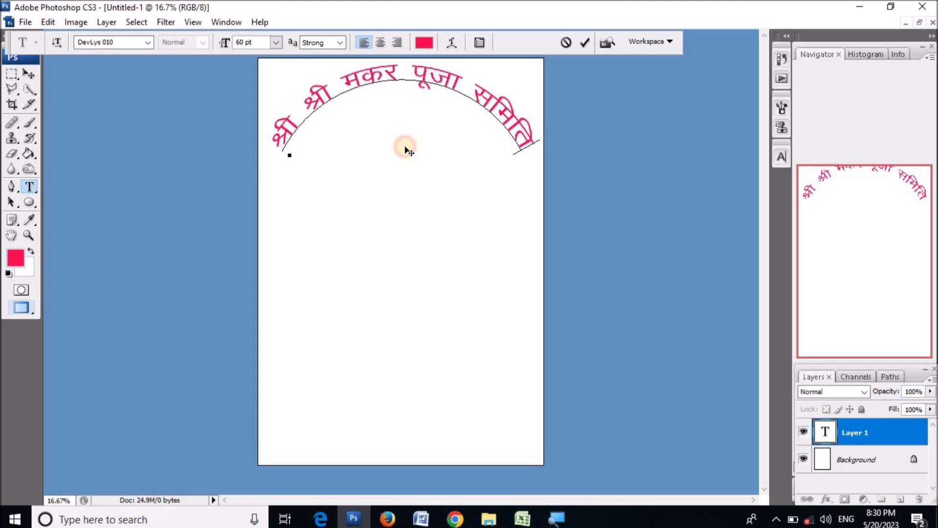
{"action": "left_click_drag", "start_coordinate": [406, 149], "coordinate": [426, 154]}
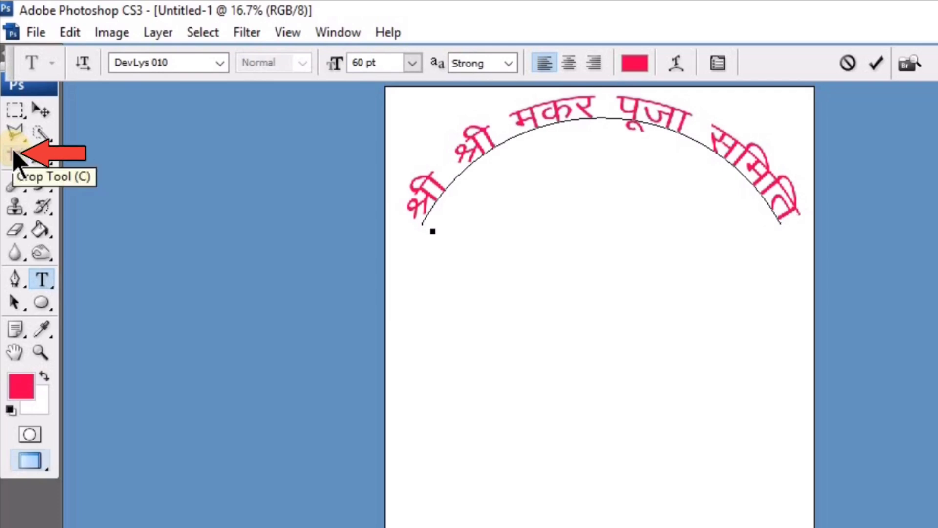
Crop the page to a full-width strip around the arched text
{"action": "left_click", "coordinate": [14, 154]}
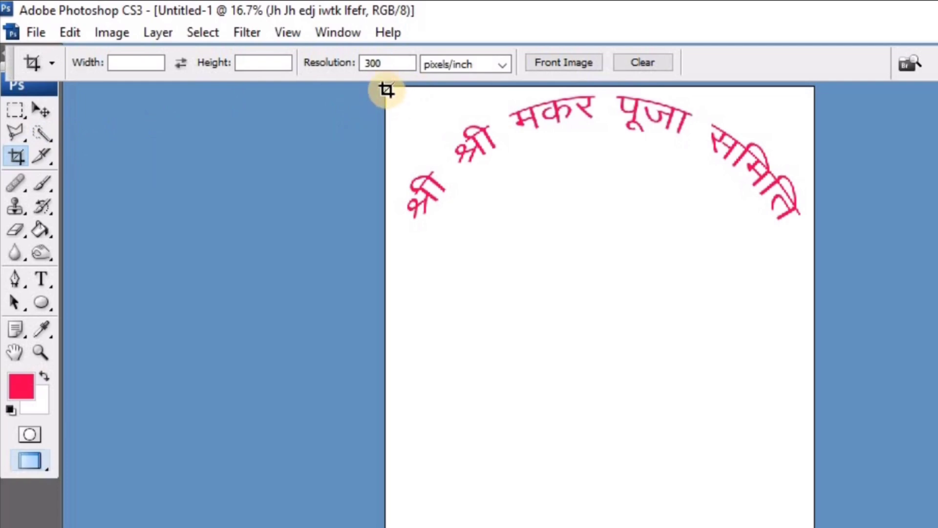
{"action": "left_click_drag", "start_coordinate": [385, 94], "coordinate": [817, 244]}
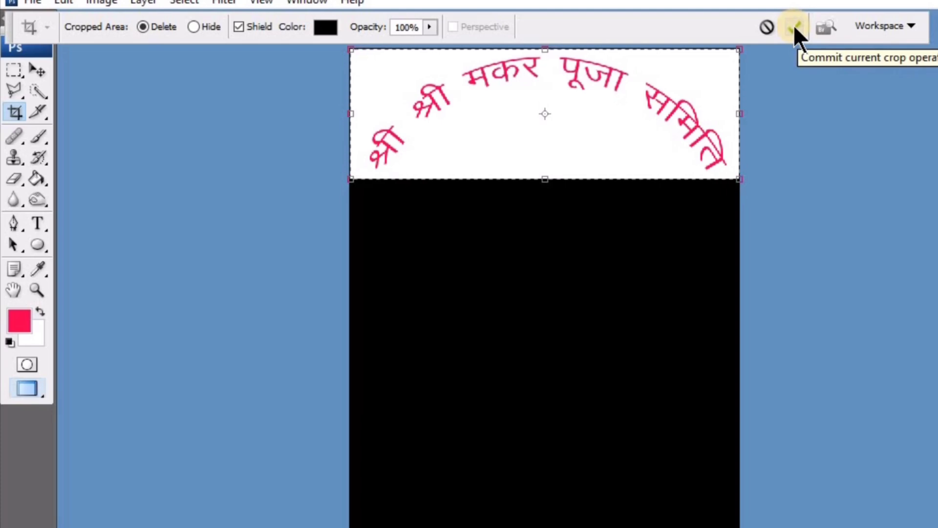
{"action": "left_click", "coordinate": [794, 25]}
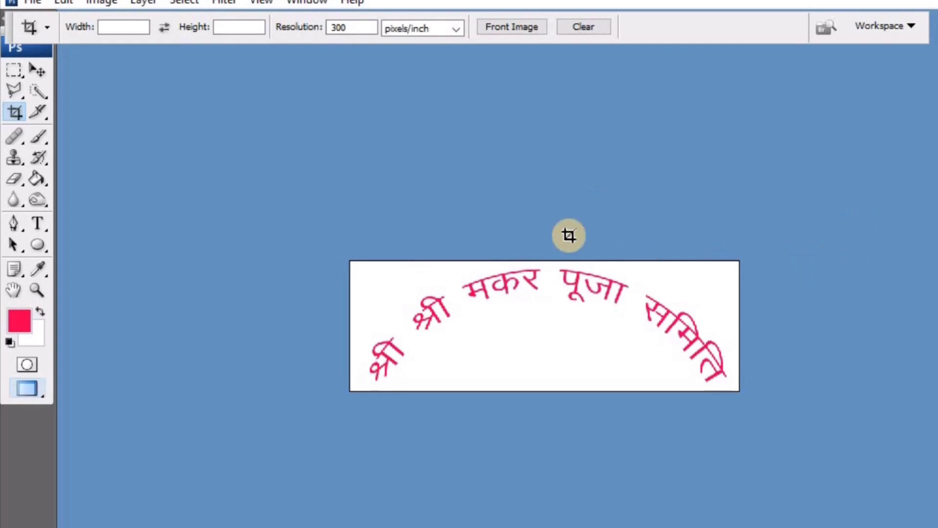
Save the cropped arched text as a JPEG named M1 with Medium quality 5 and the Baseline ("Standard") format option
{"action": "left_click", "coordinate": [32, 3]}
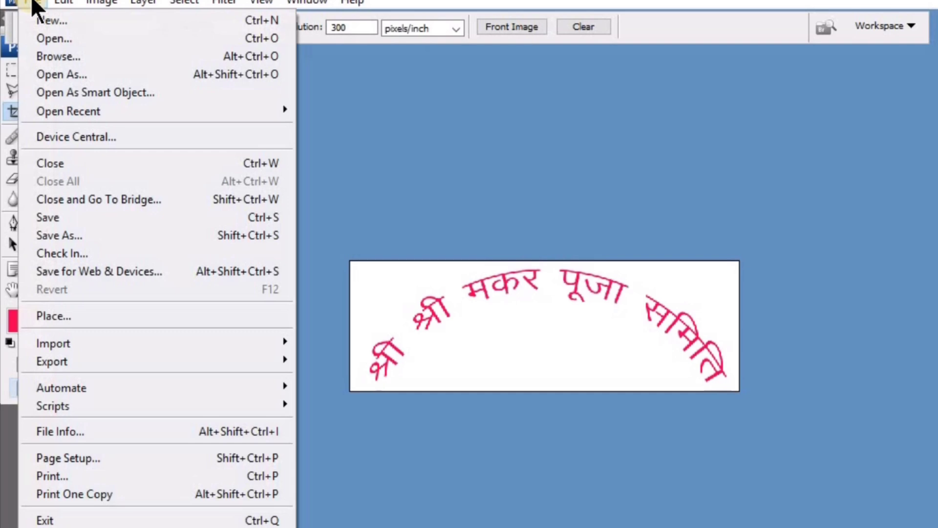
{"action": "left_click", "coordinate": [72, 215]}
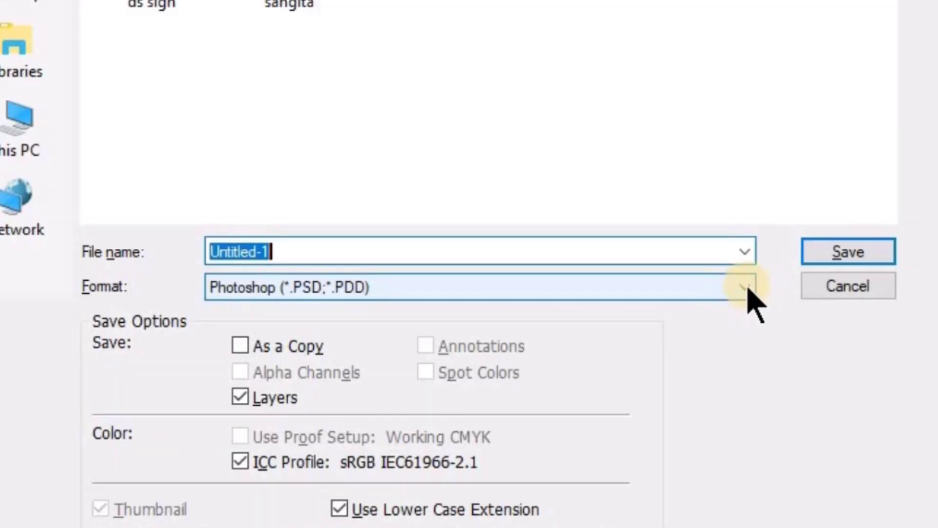
{"action": "left_click", "coordinate": [747, 289]}
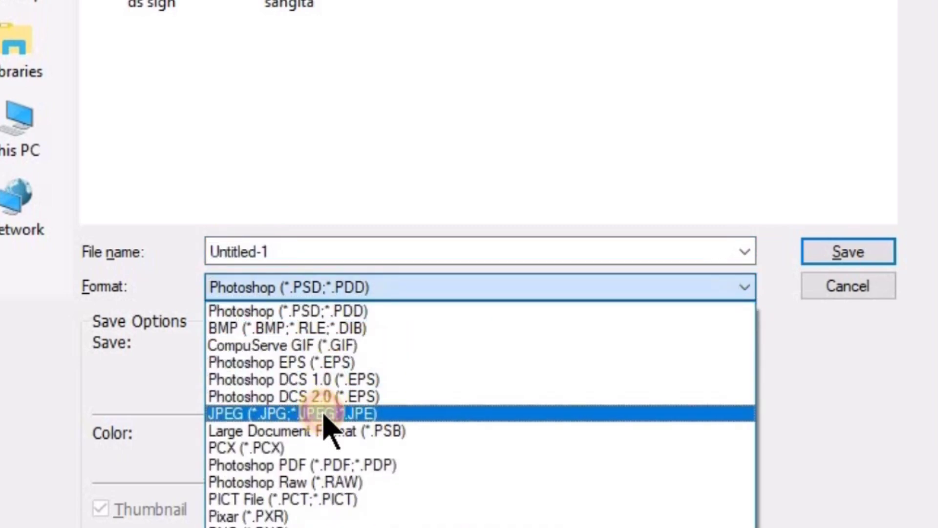
{"action": "left_click", "coordinate": [318, 414]}
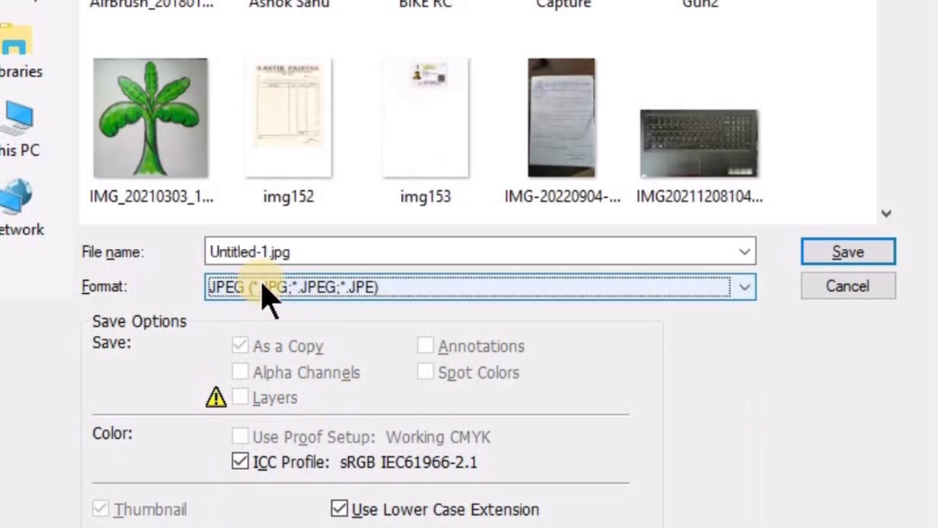
{"action": "left_click", "coordinate": [218, 256]}
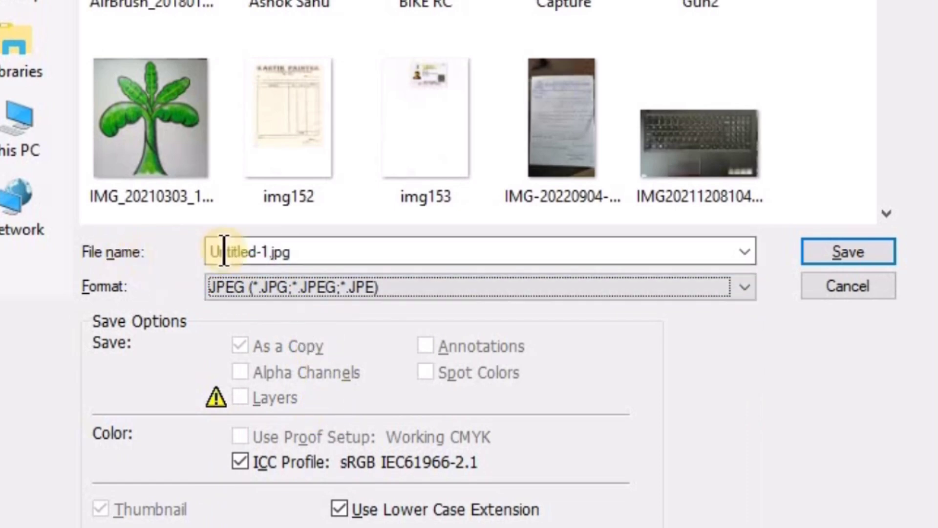
{"action": "double_click", "coordinate": [247, 245]}
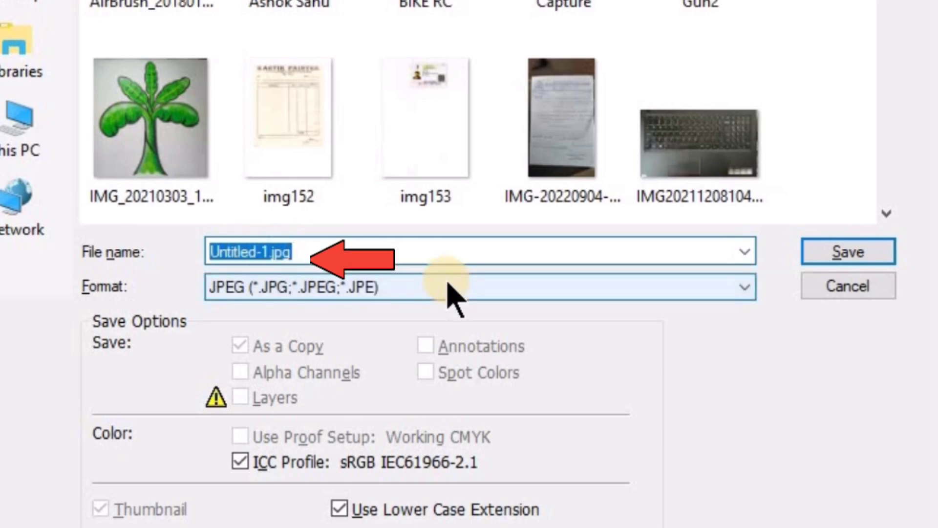
{"action": "type", "text": "M"}
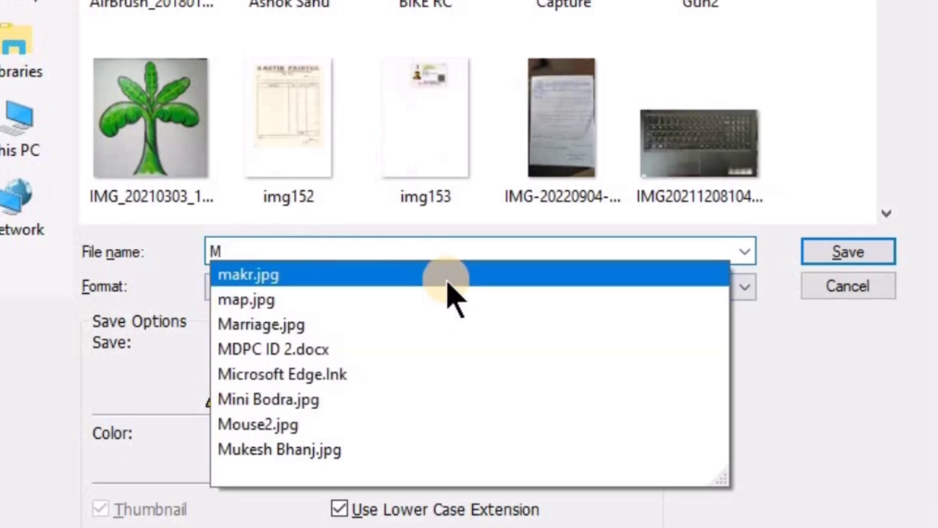
{"action": "type", "text": "1"}
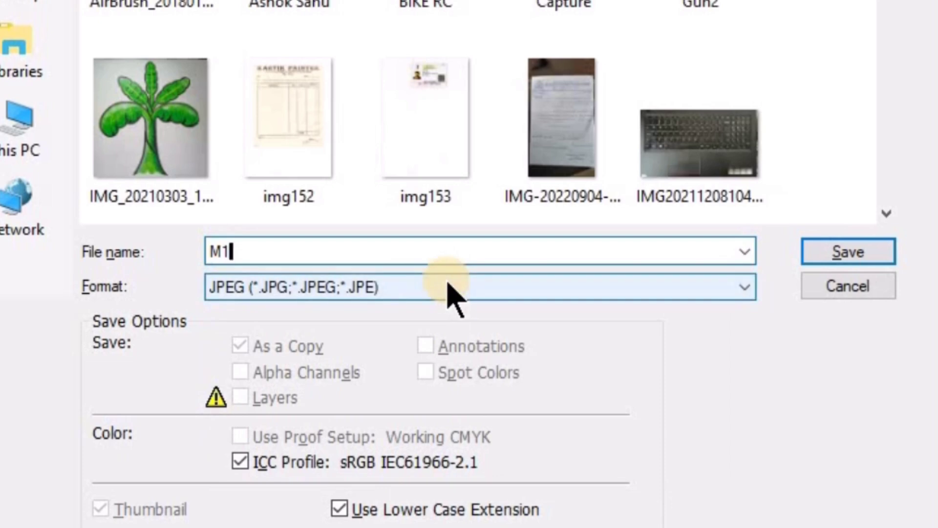
{"action": "key", "text": "Return"}
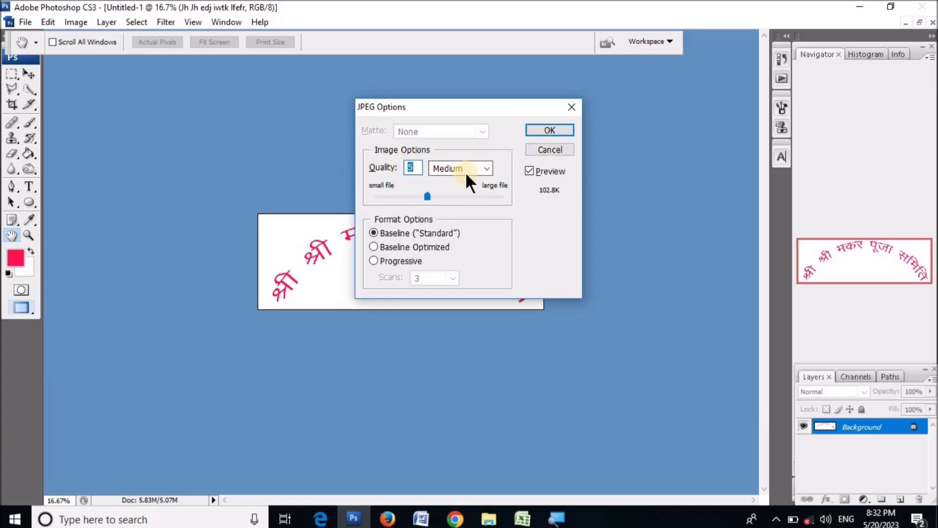
{"action": "left_click", "coordinate": [562, 129]}
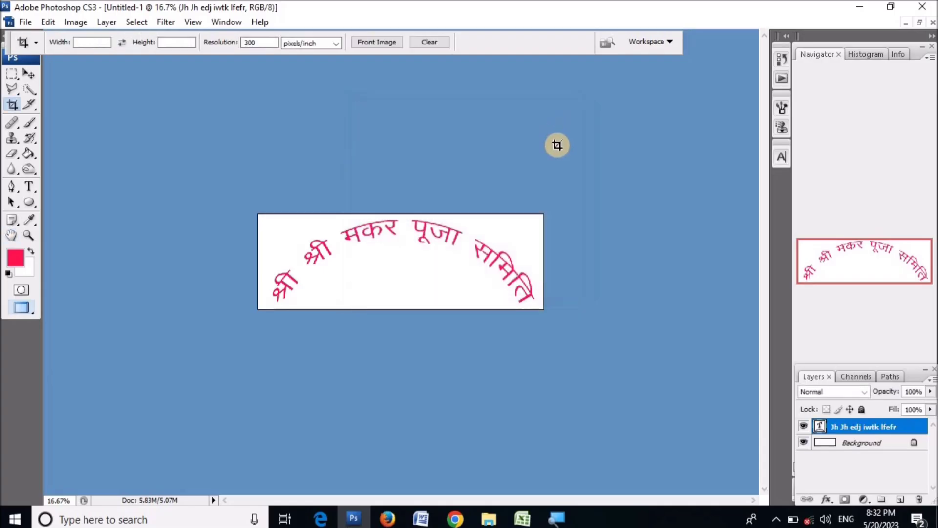
Close Photoshop without saving changes to the Untitled-1 document and switch to Microsoft Word
{"action": "left_click", "coordinate": [925, 7]}
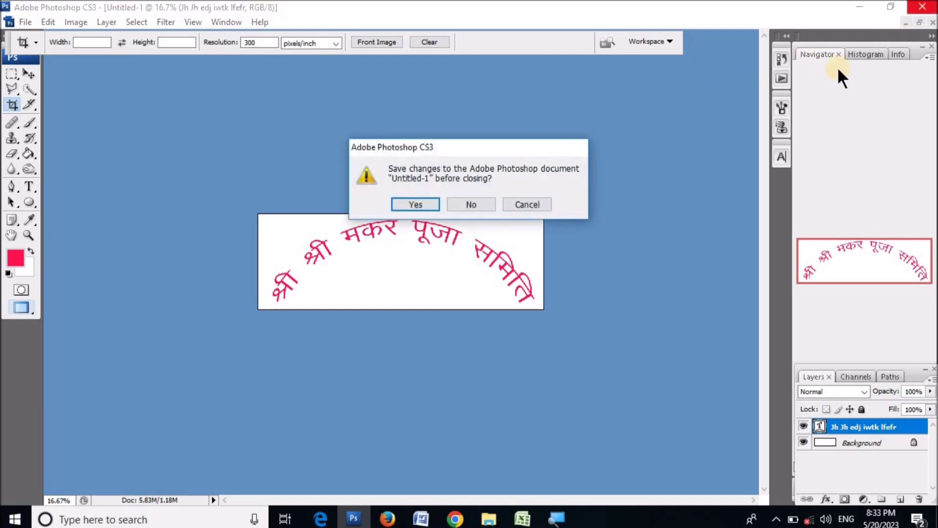
{"action": "left_click", "coordinate": [472, 204]}
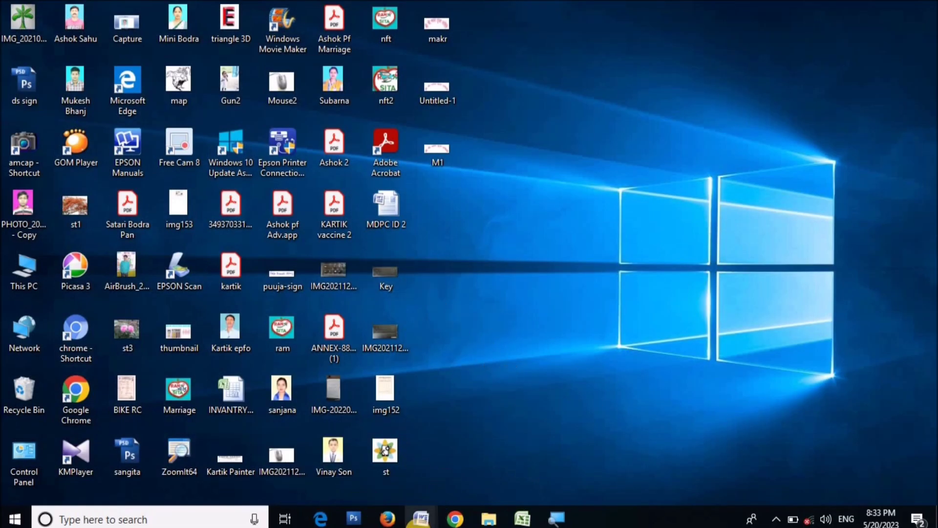
{"action": "mouse_move", "coordinate": [428, 523]}
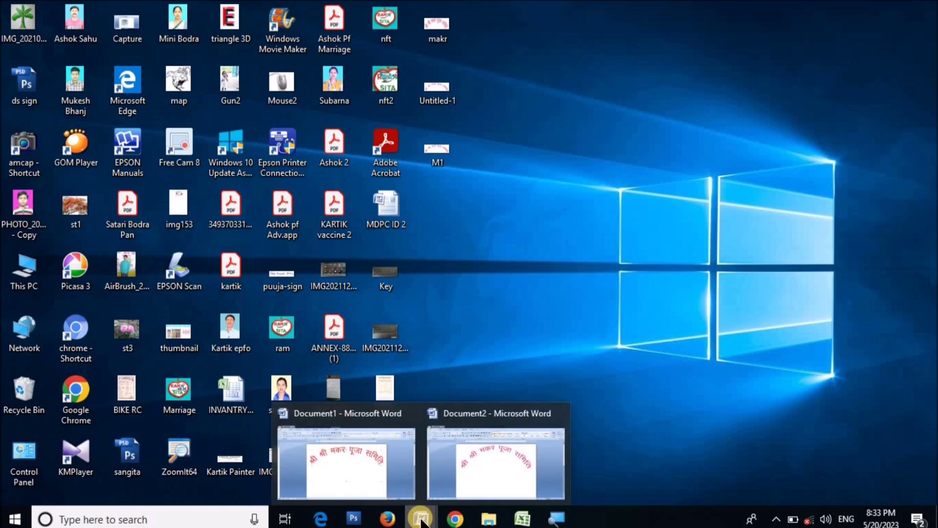
{"action": "left_click", "coordinate": [421, 523]}
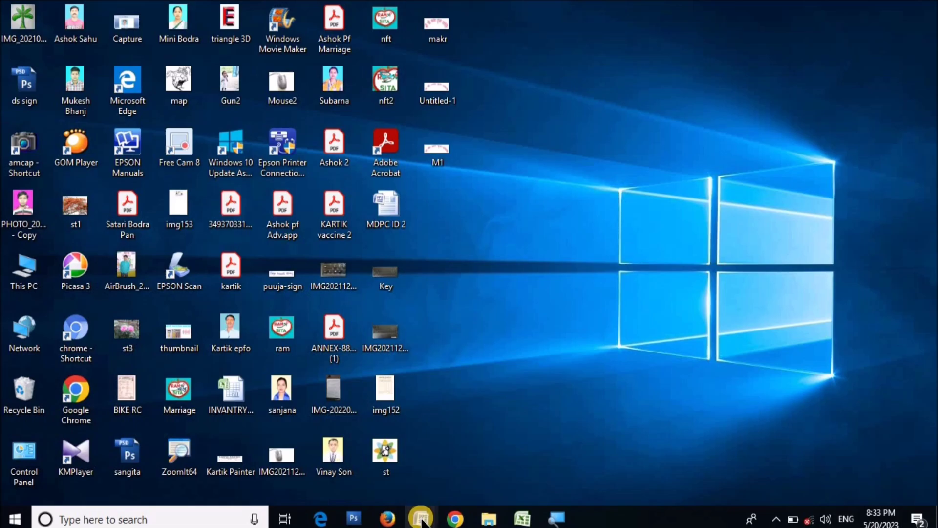
{"action": "left_click", "coordinate": [422, 522]}
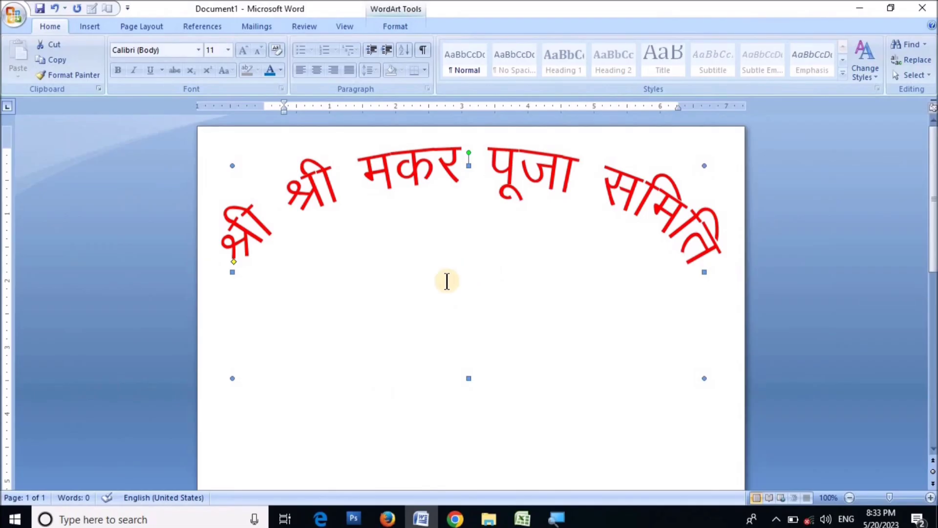
Create a new blank document and maximize its window
{"action": "left_click", "coordinate": [18, 10]}
{"action": "left_click", "coordinate": [43, 39]}
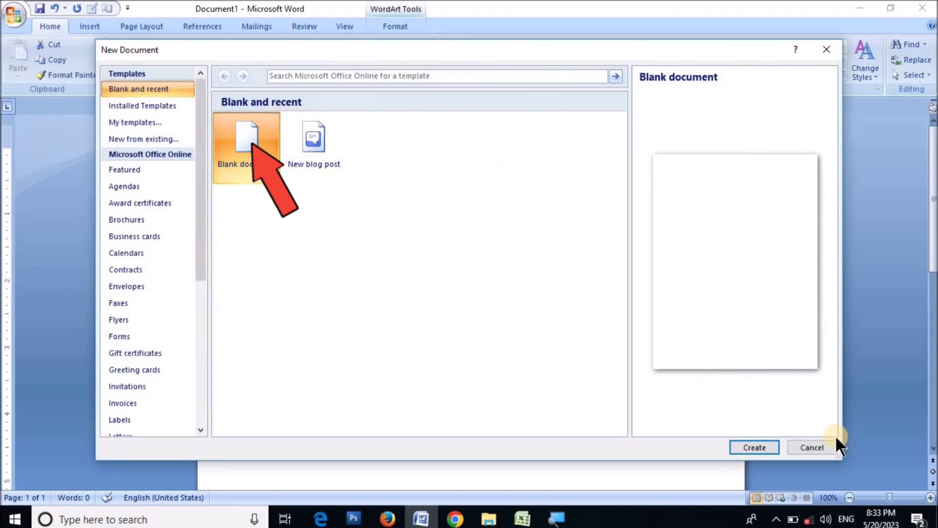
{"action": "left_click", "coordinate": [764, 446]}
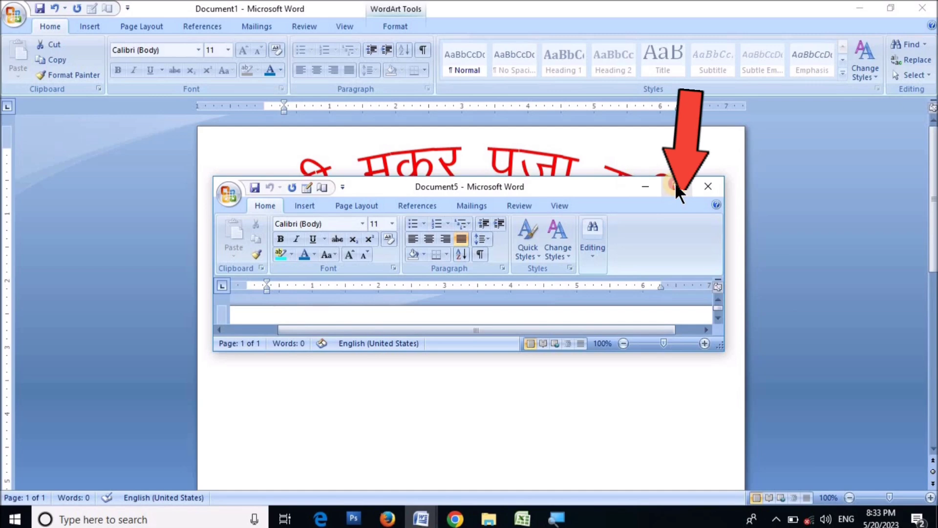
{"action": "left_click", "coordinate": [676, 186]}
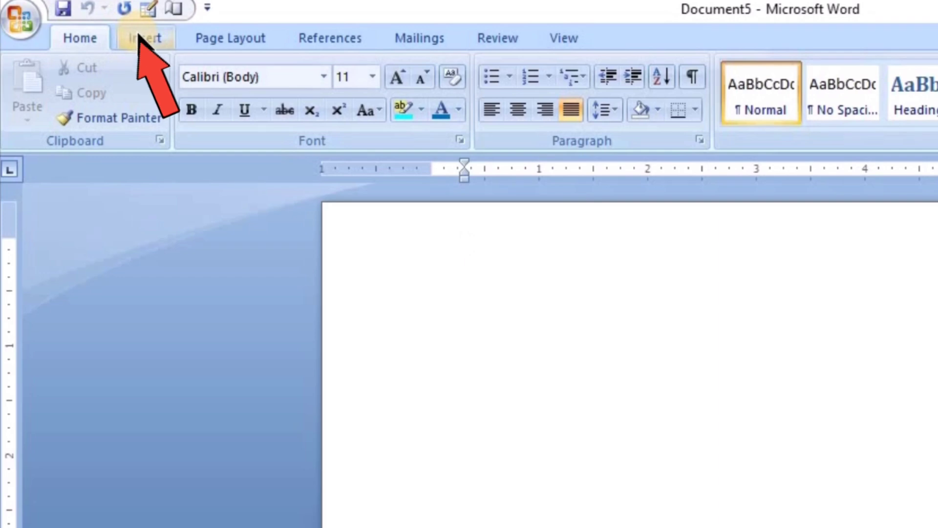
Insert the picture M1 from the Desktop folder into the blank document
{"action": "left_click", "coordinate": [142, 37]}
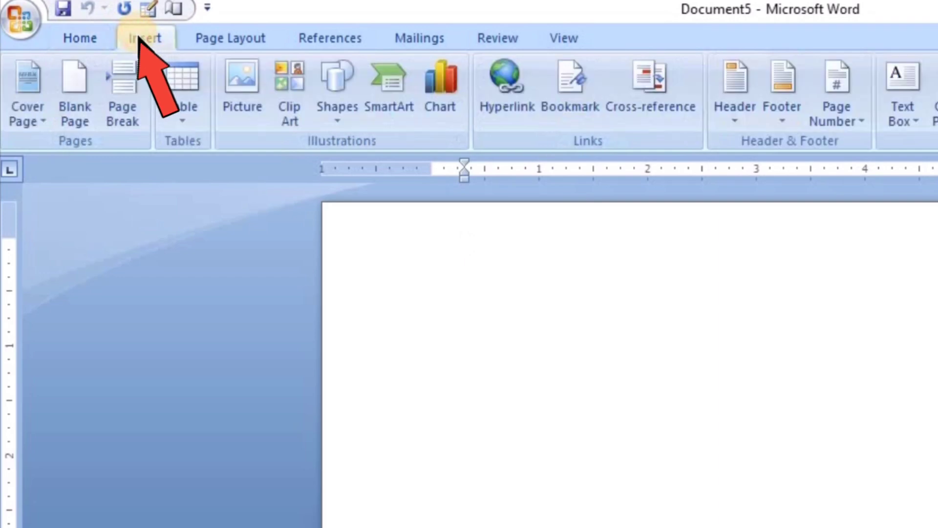
{"action": "left_click", "coordinate": [236, 75]}
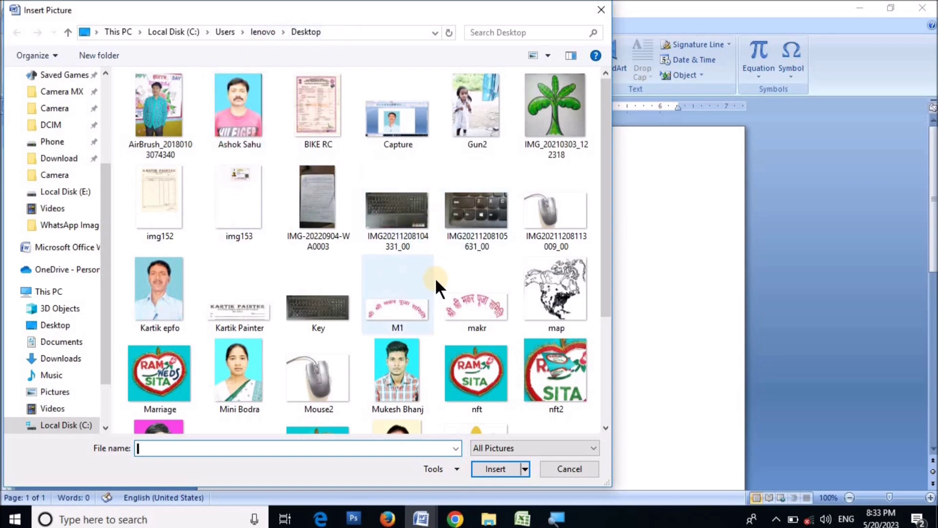
{"action": "mouse_move", "coordinate": [398, 300]}
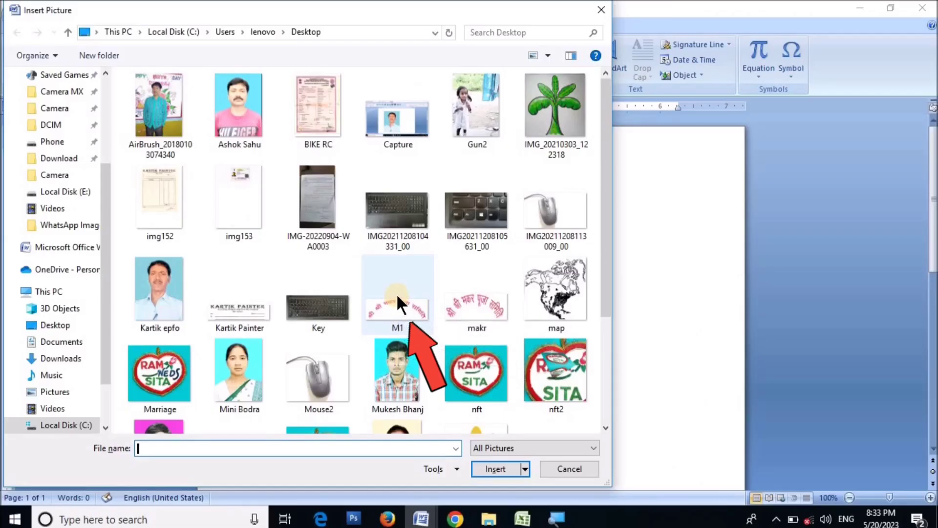
{"action": "left_click", "coordinate": [397, 292]}
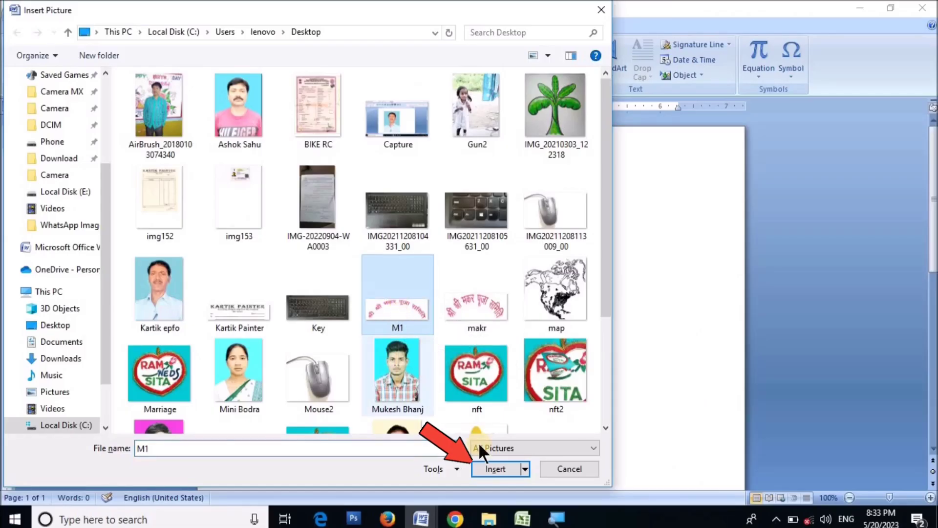
{"action": "left_click", "coordinate": [502, 467]}
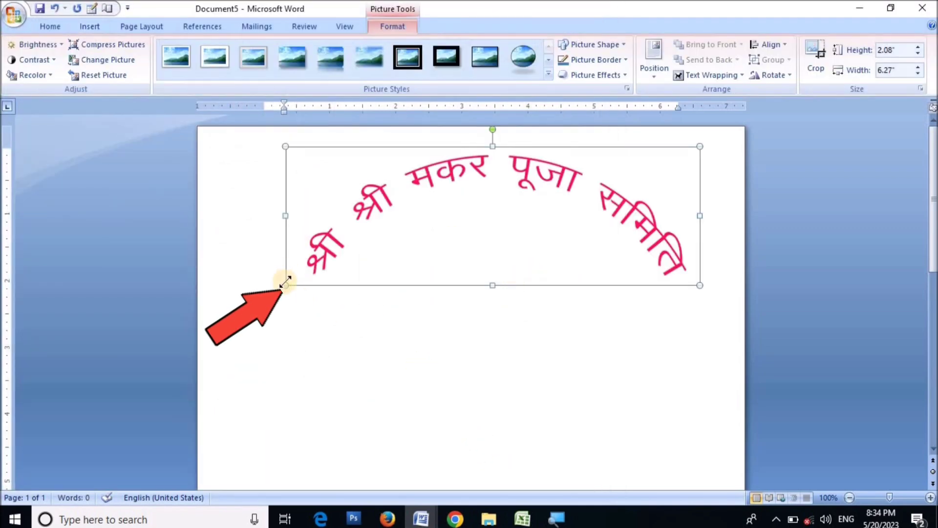
Enlarge the picture to about 2.8" high and 8.45" wide, and position it at the page's top center with text wrapping
{"action": "left_click_drag", "start_coordinate": [285, 285], "coordinate": [236, 324]}
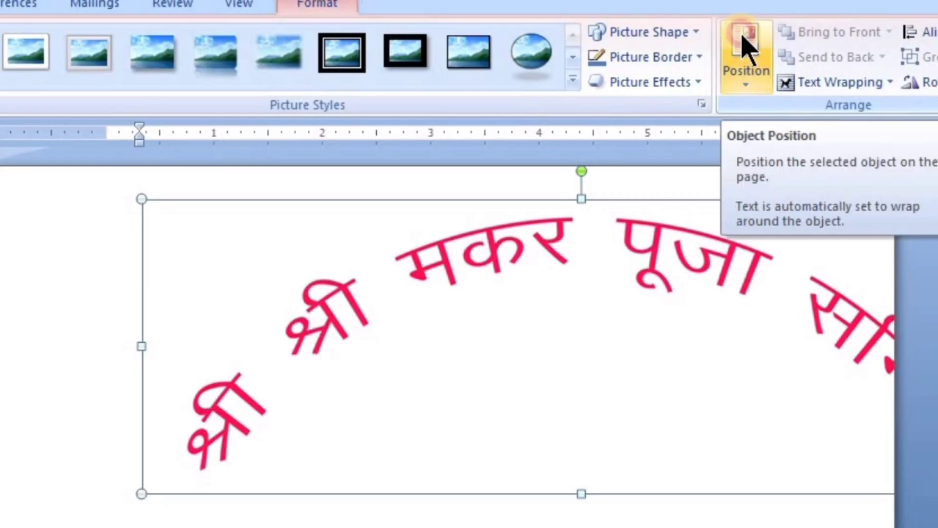
{"action": "left_click", "coordinate": [651, 53]}
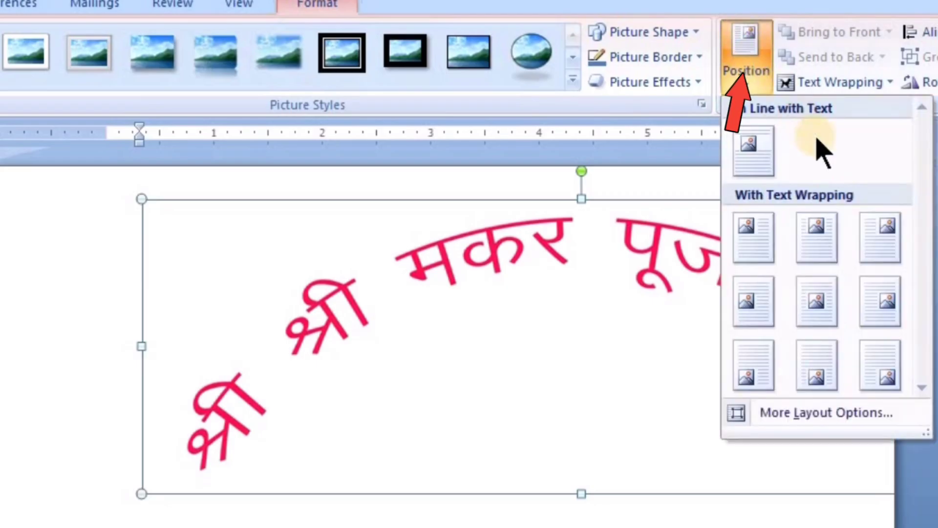
{"action": "left_click", "coordinate": [817, 236]}
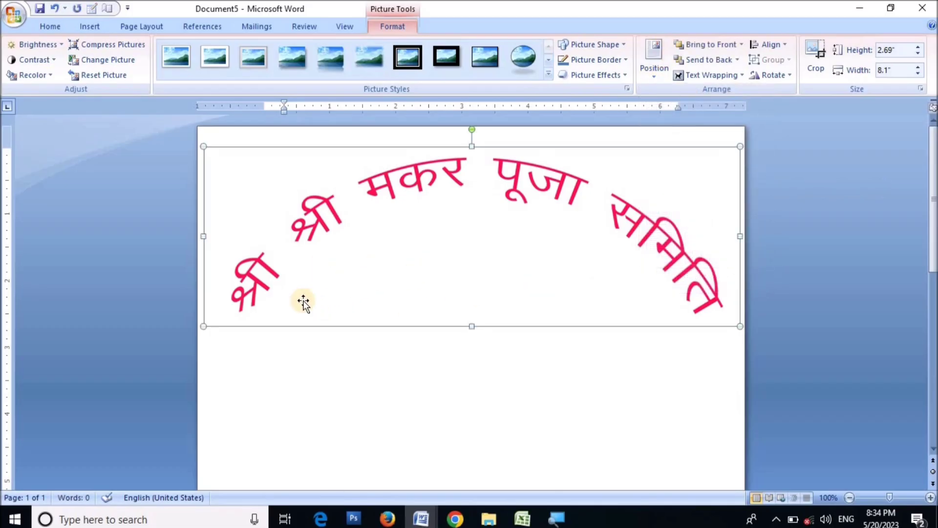
{"action": "left_click_drag", "start_coordinate": [203, 327], "coordinate": [181, 334]}
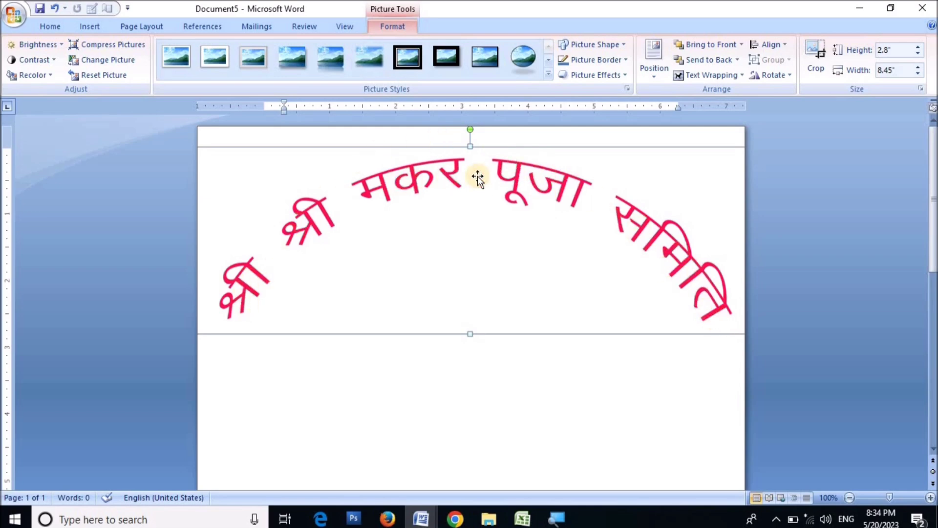
Deselect the picture and enter the sample text "ddfghjjj" below the arched text
{"action": "left_click", "coordinate": [488, 368]}
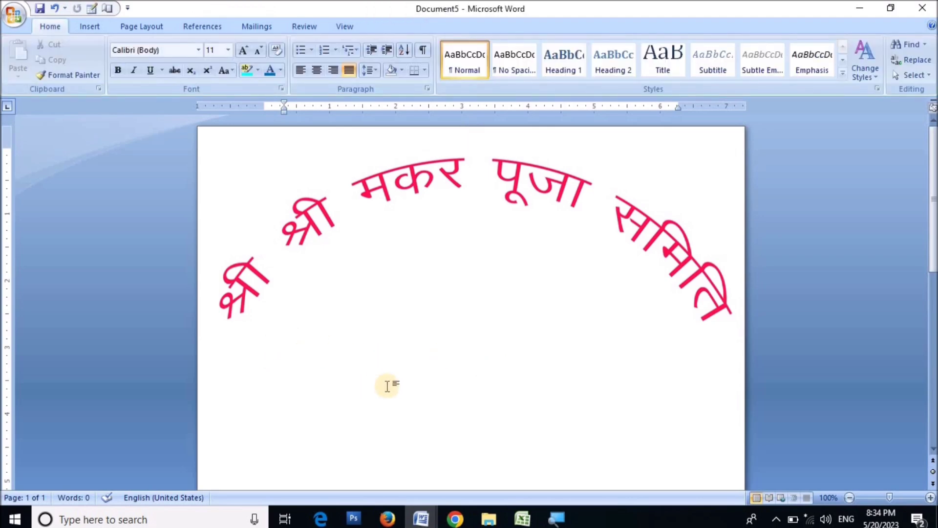
{"action": "type", "text": "ddfghjjj"}
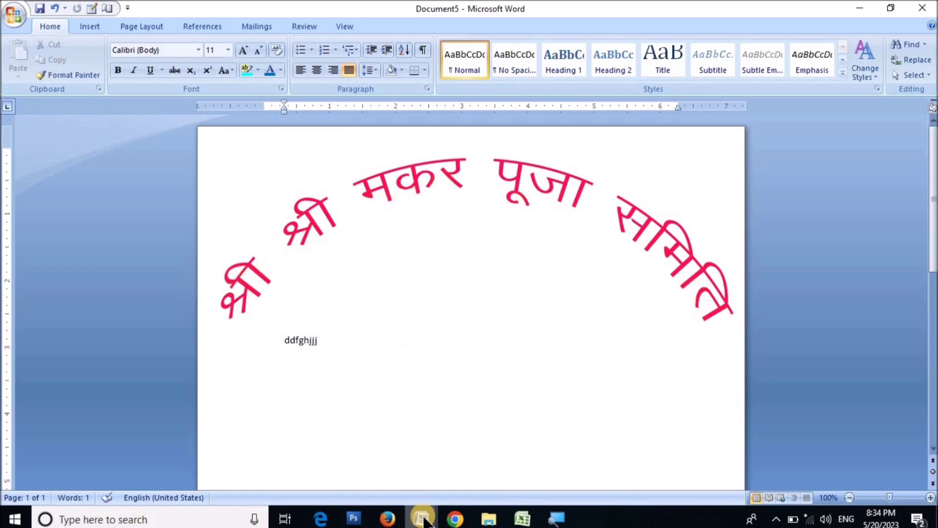
View the WordArt version of the arched text in Document1 and return to Document5 to compare the two
{"action": "mouse_move", "coordinate": [420, 517]}
{"action": "left_click", "coordinate": [344, 461]}
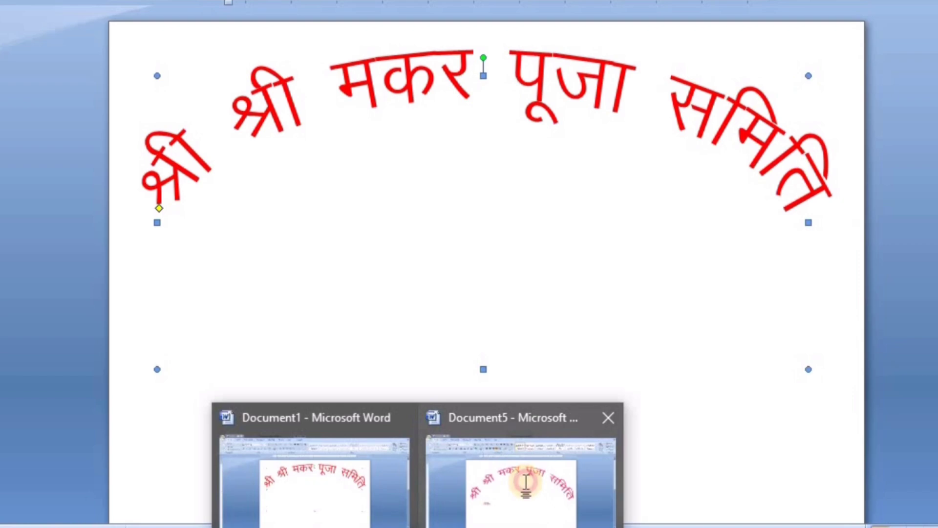
{"action": "left_click", "coordinate": [503, 506]}
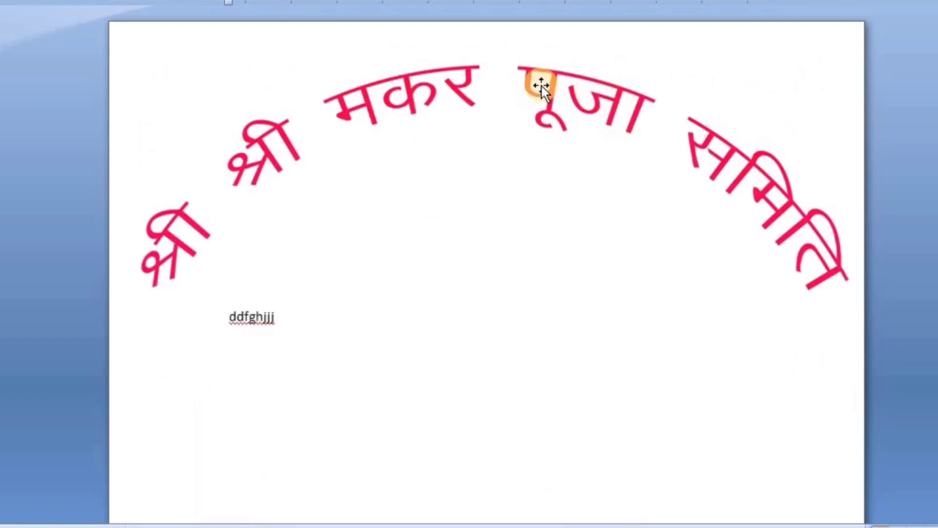